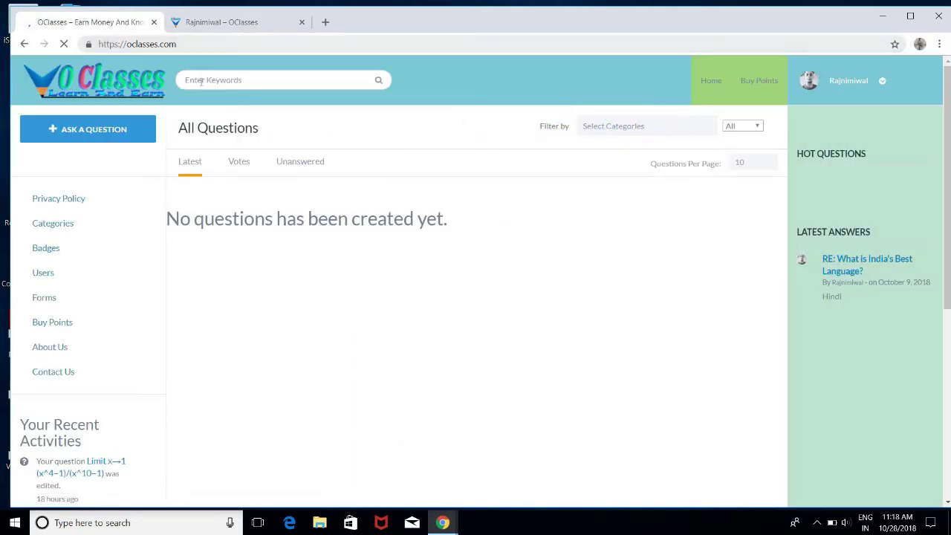
Go to Forms, select the Upload Bank Details Form, and proceed to its Step 2 entry form
click(45, 296)
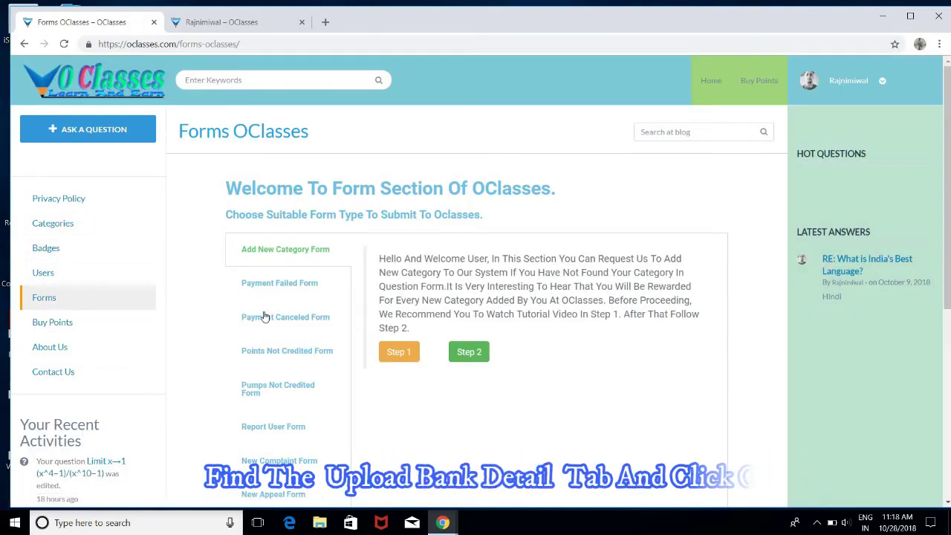
scroll(245, 315, down, 1)
scroll(264, 321, down, 3)
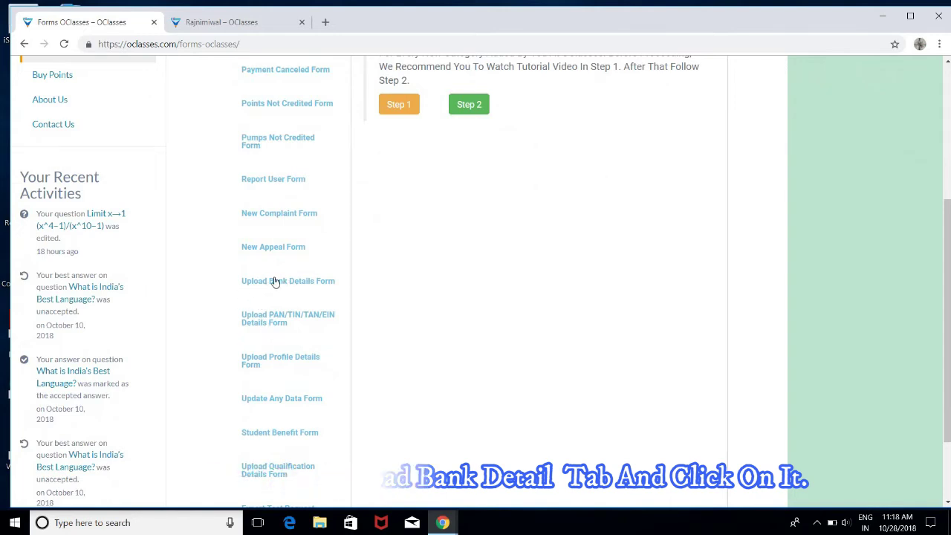
click(272, 281)
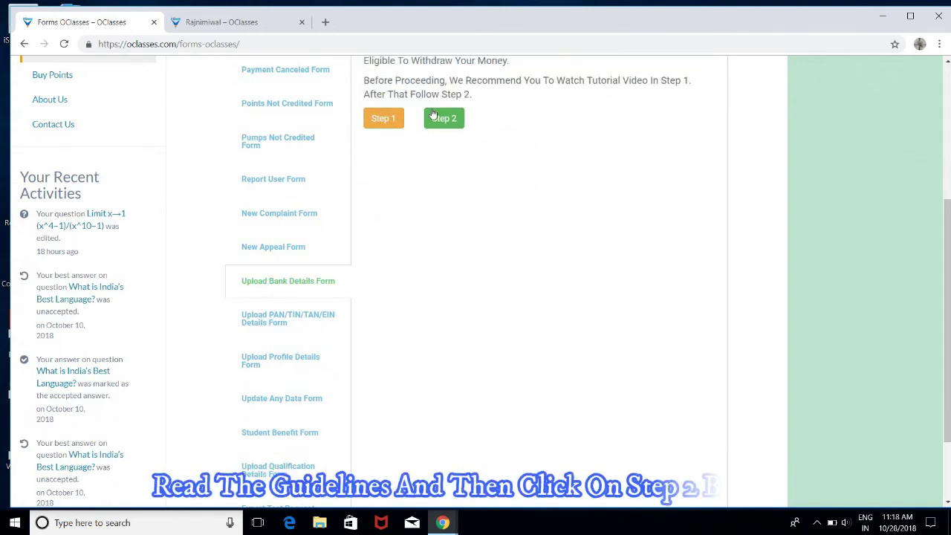
scroll(429, 171, up, 3)
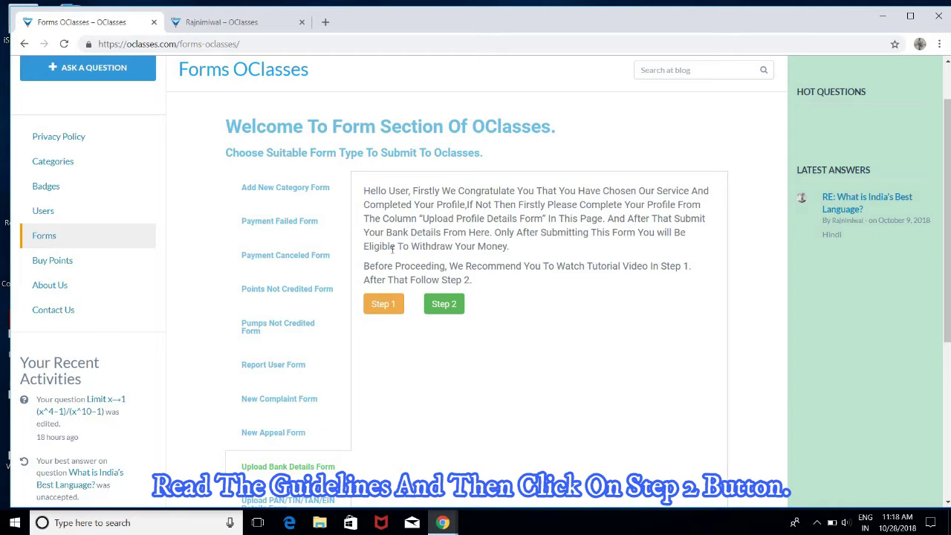
click(448, 310)
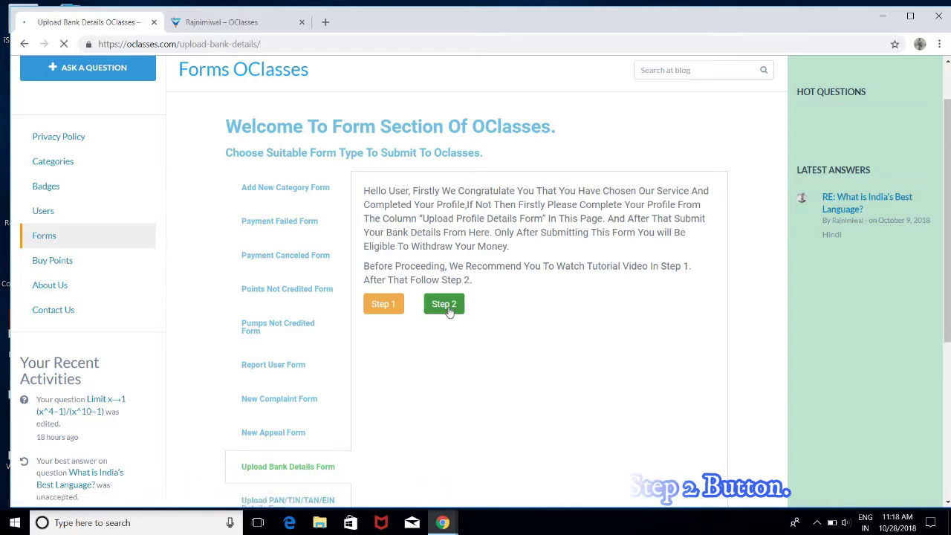
click(348, 235)
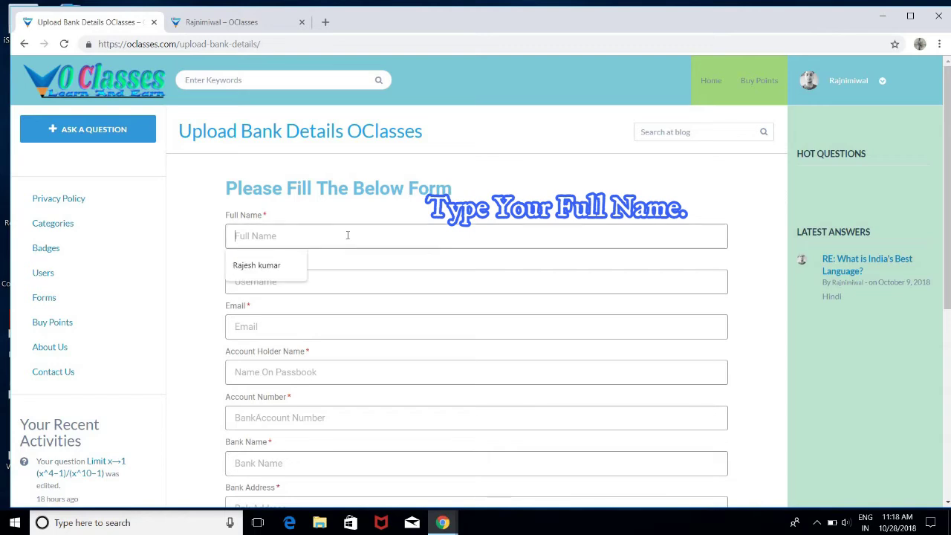
Fill Full Name from the saved suggestion and enter the username copied from the profile page URL
click(285, 268)
click(281, 267)
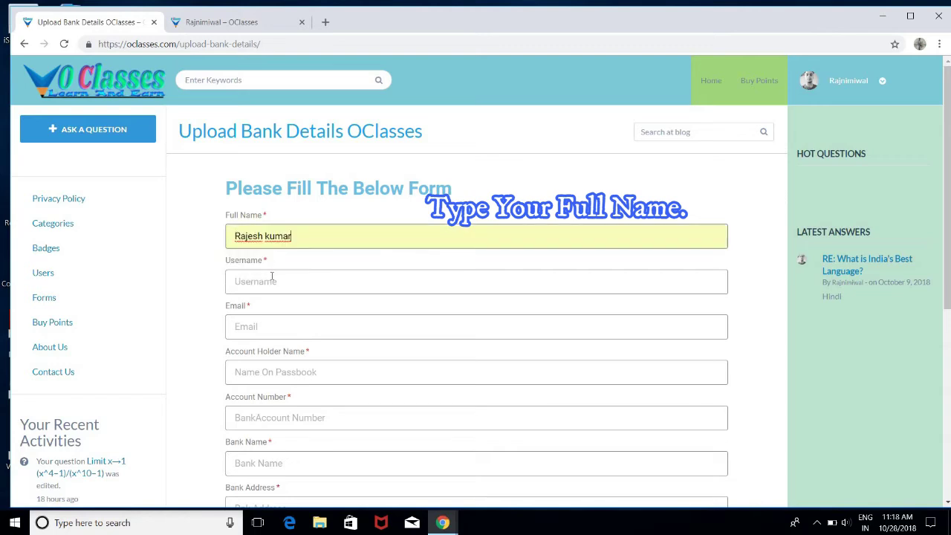
click(272, 280)
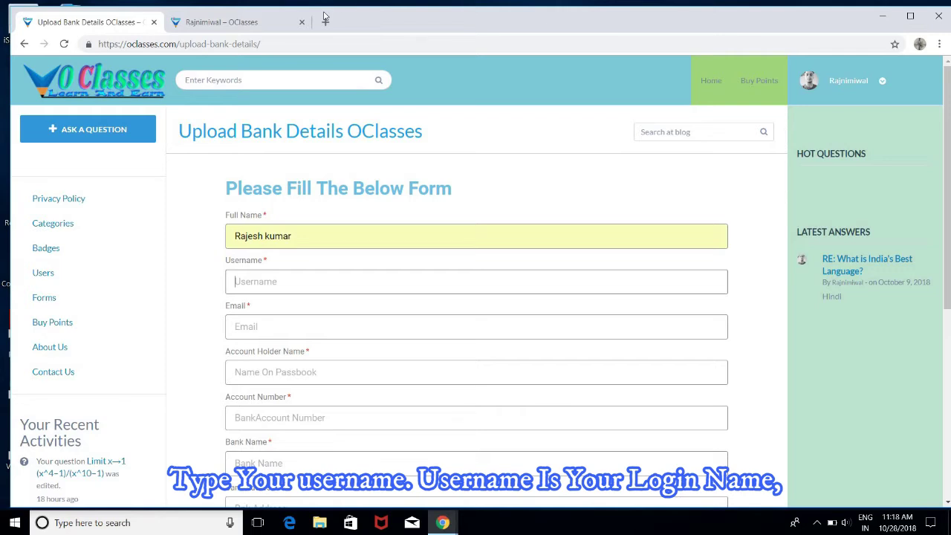
click(259, 23)
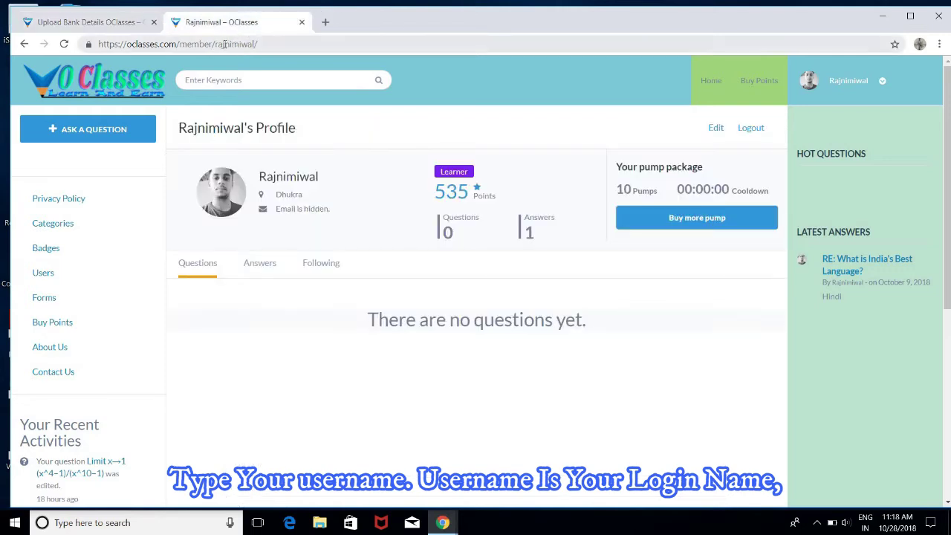
drag(215, 44, 256, 47)
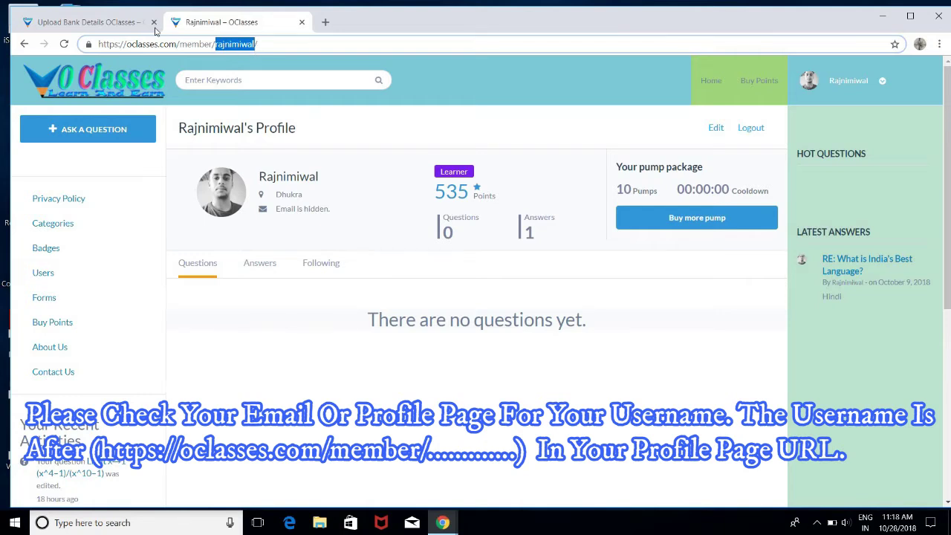
click(121, 23)
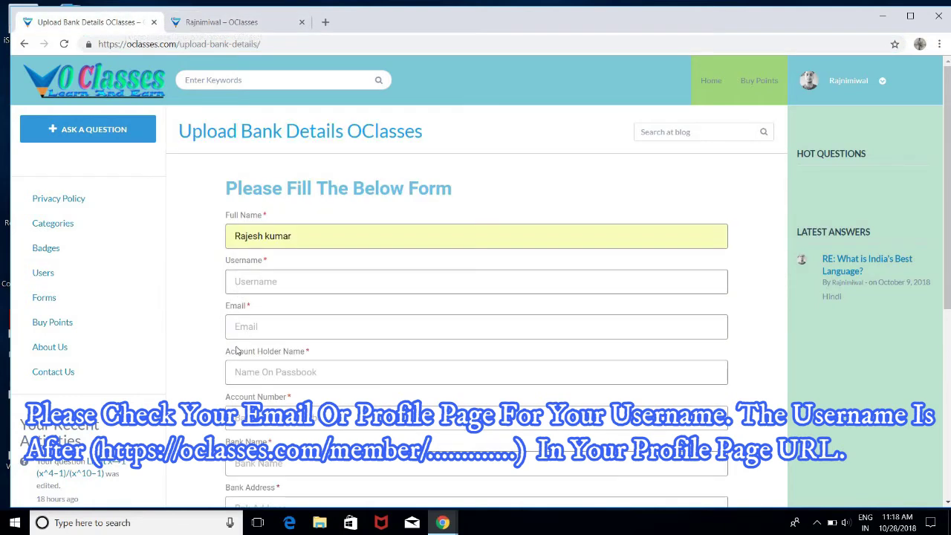
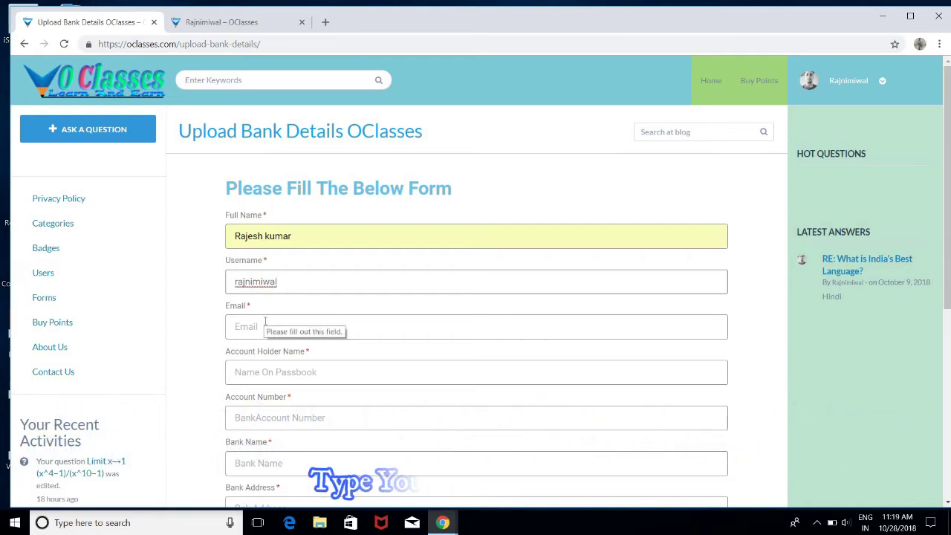
Fill the email from the saved suggestion and enter the account holder's name
click(265, 317)
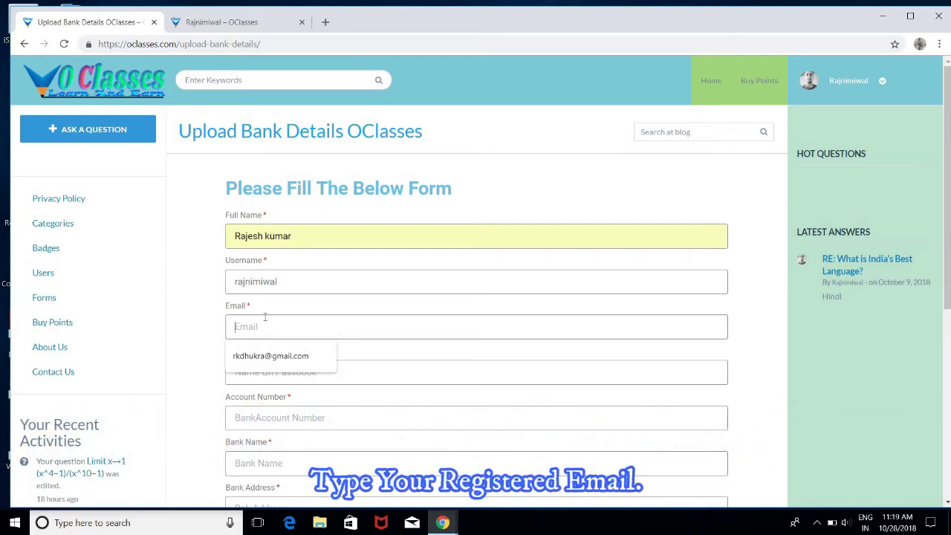
click(287, 357)
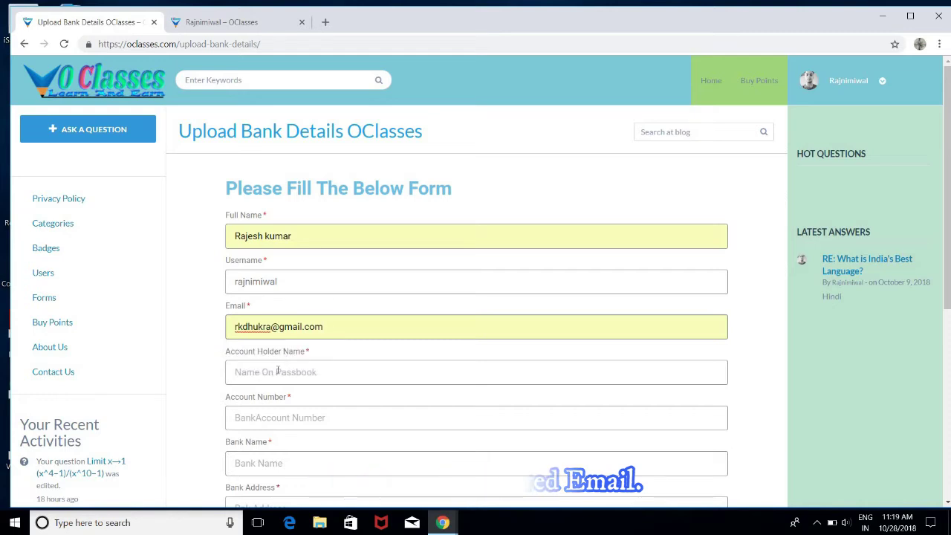
click(278, 371)
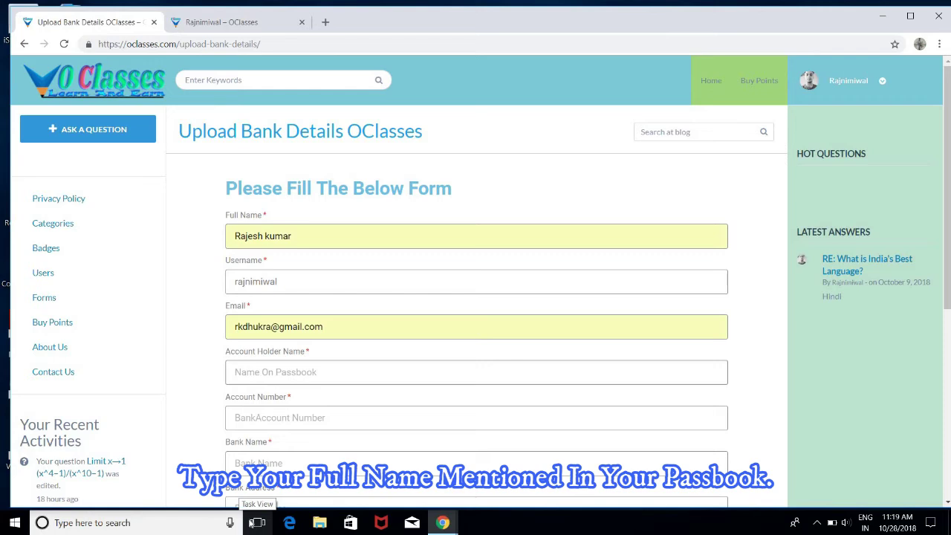
text(r)
key(BackSpace)
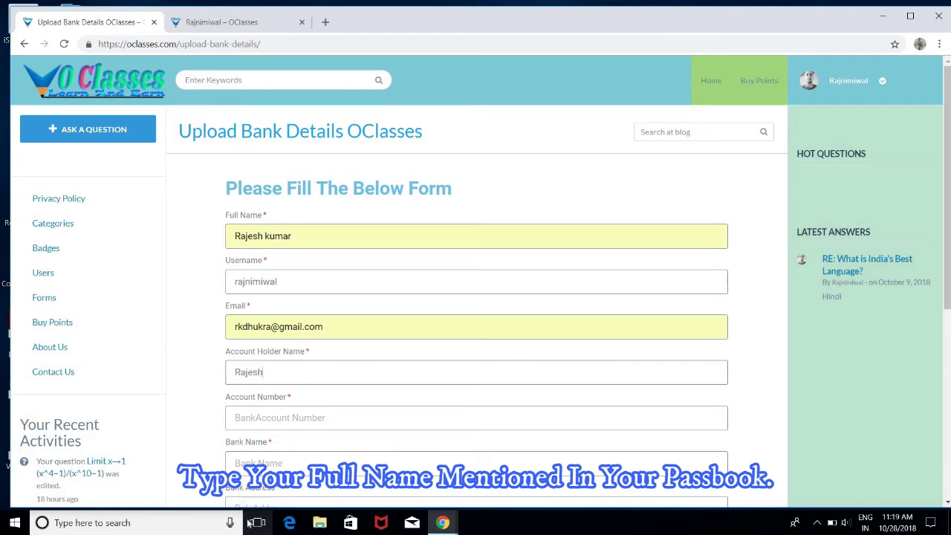
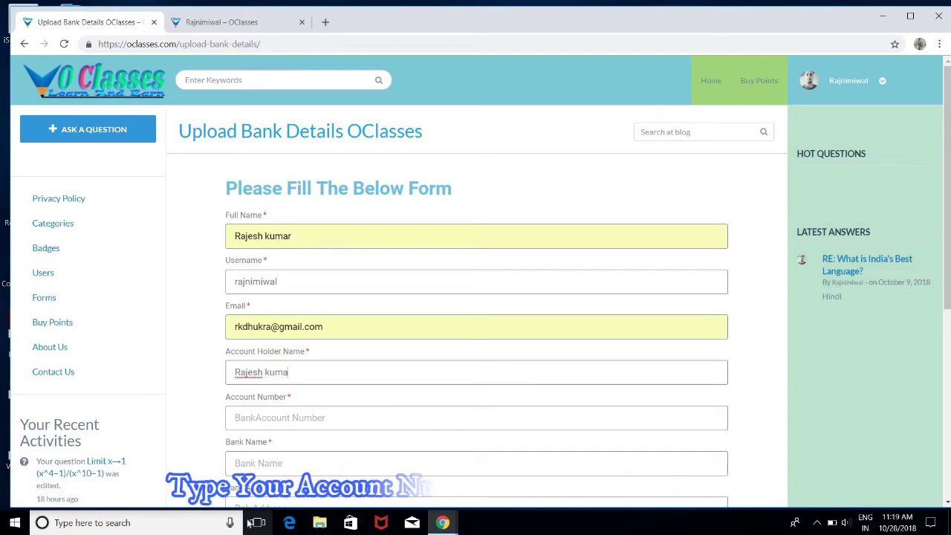
Enter the bank account number and set the bank name to SBI
key(Tab)
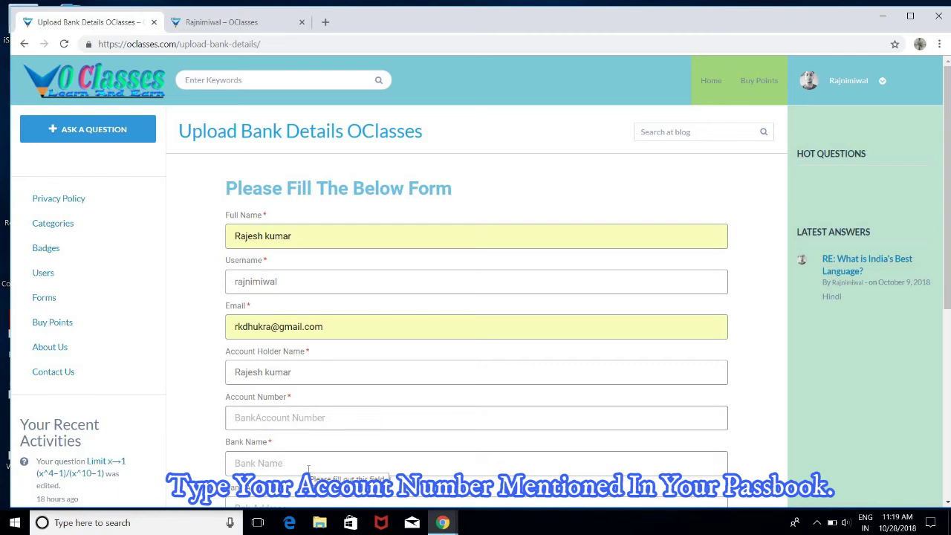
text(12)
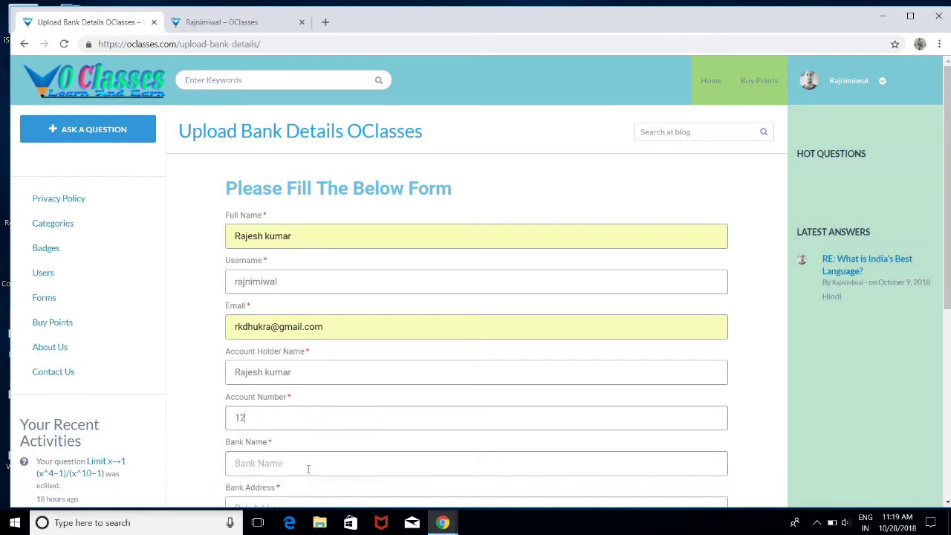
text(345)
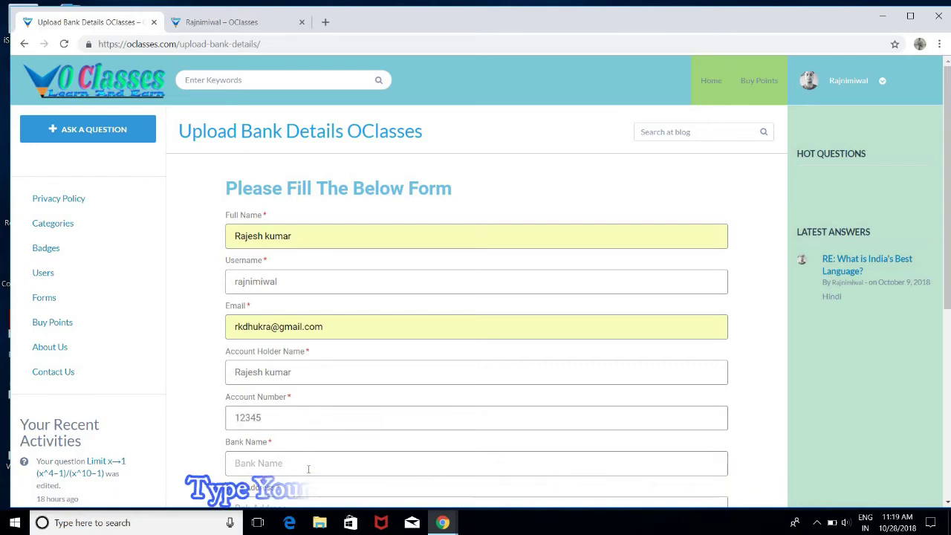
text(67890)
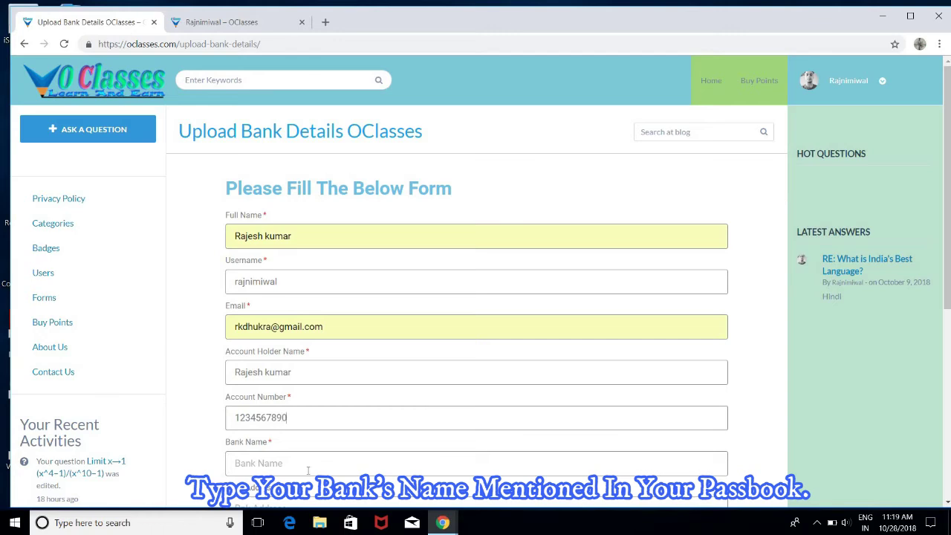
click(313, 461)
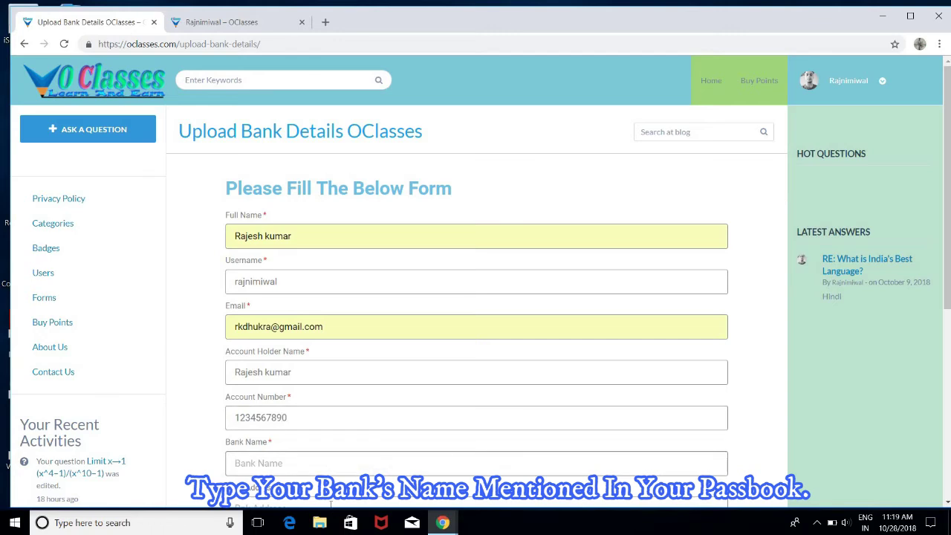
text(S)
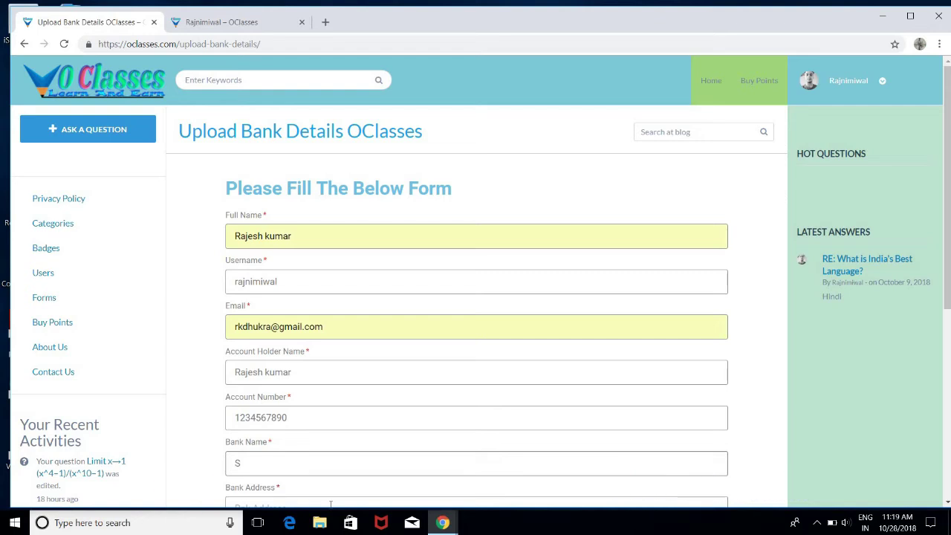
text(BI)
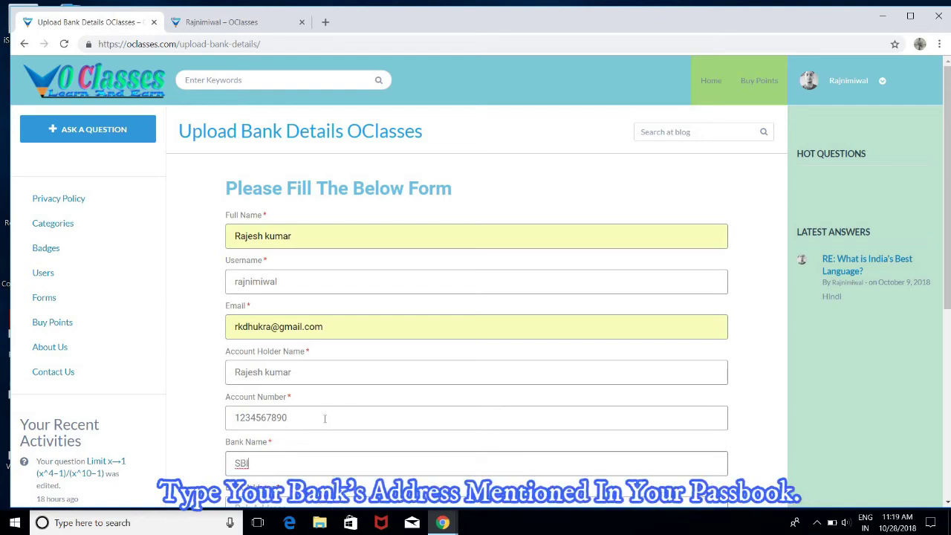
scroll(325, 418, down, 1)
Enter bank address DELHI, IFSC code SBIN000000 and Swift code SBIN0000000
click(307, 446)
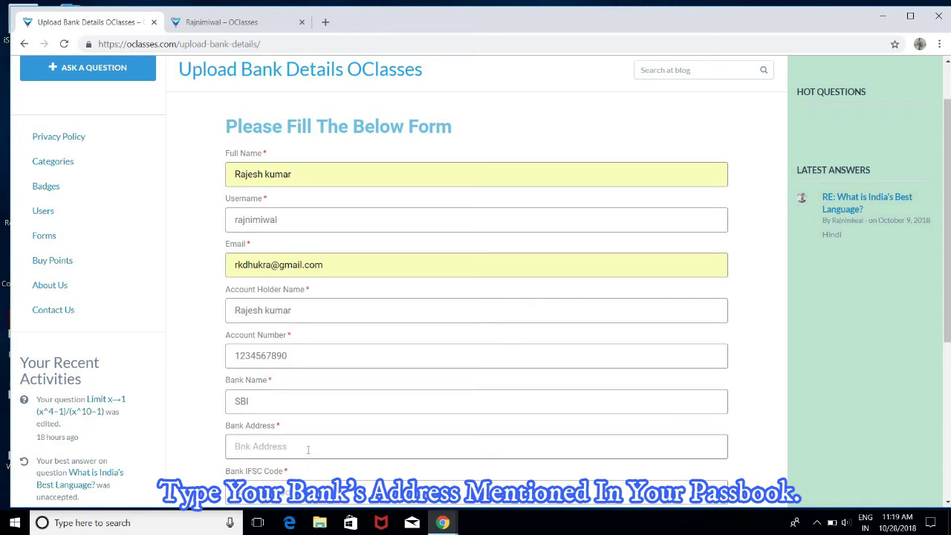
text(DELHI)
scroll(306, 437, down, 2)
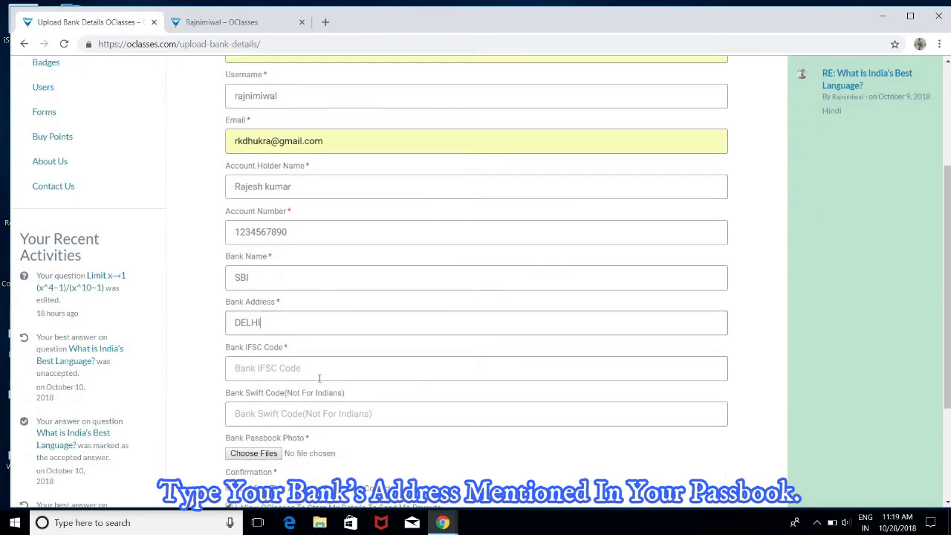
click(320, 378)
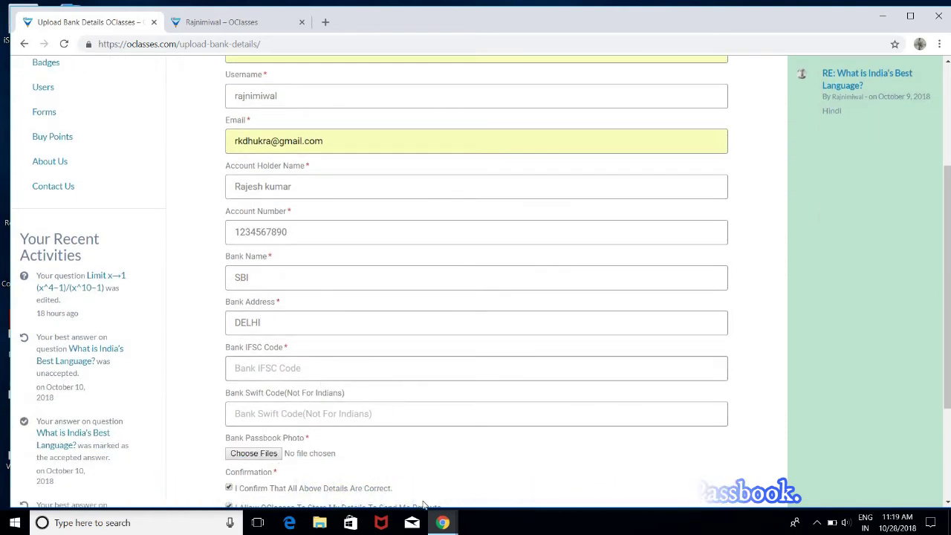
text(S)
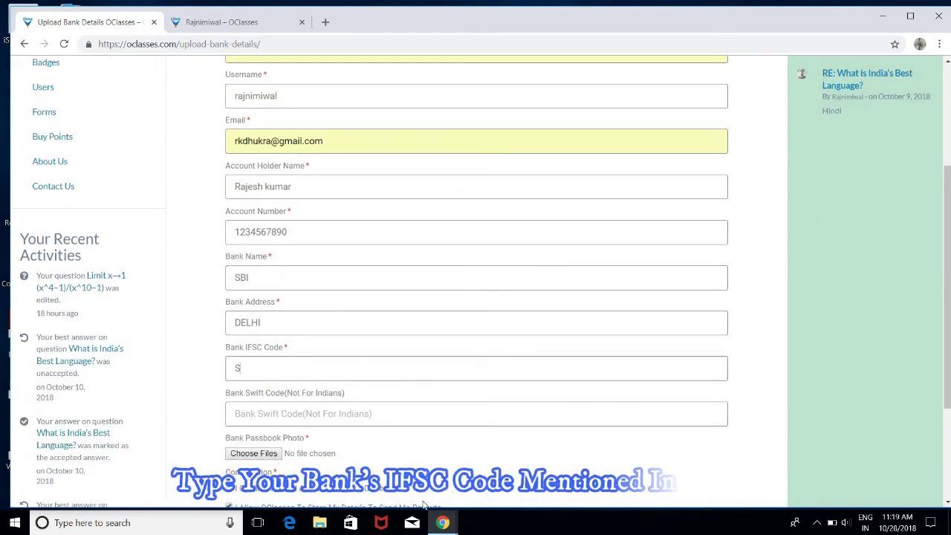
text(BIN)
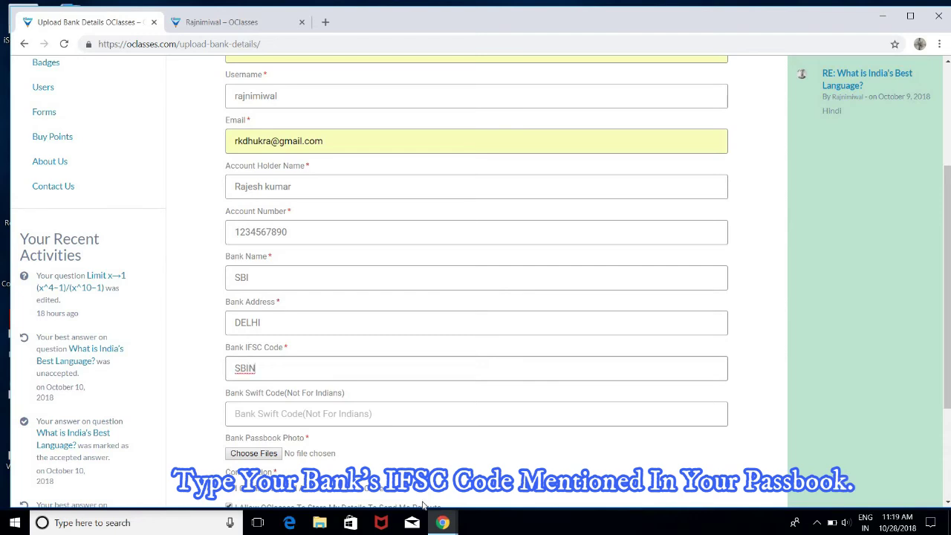
text(000000)
click(425, 415)
mouse_move(440, 526)
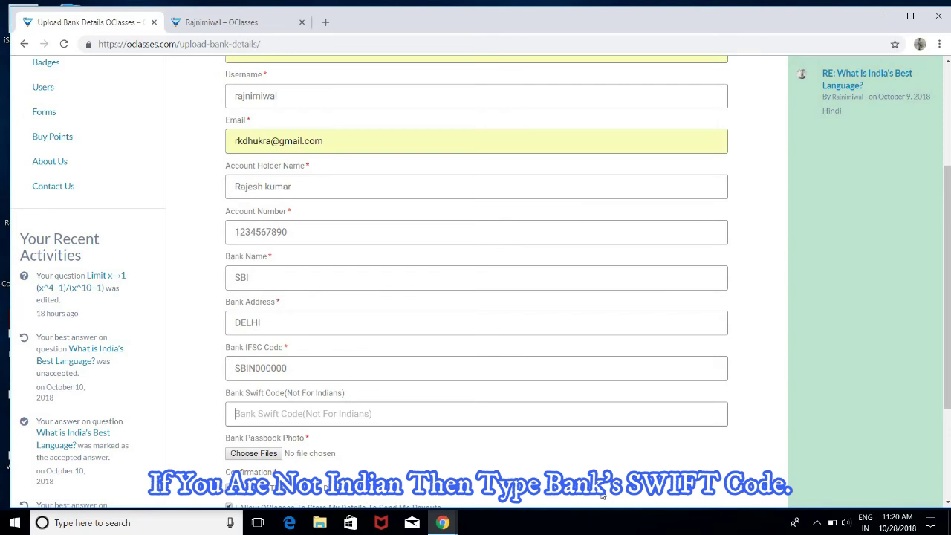
text(S)
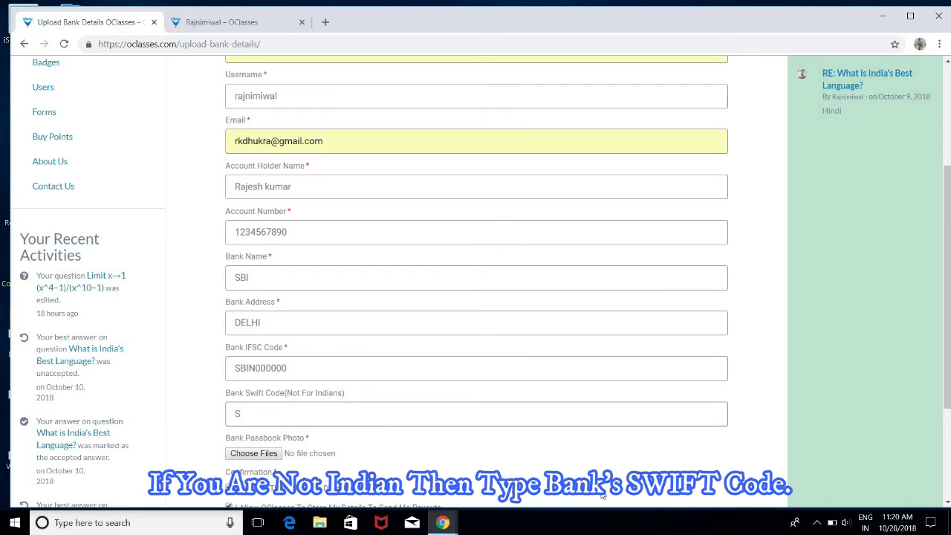
text(BIN0000000)
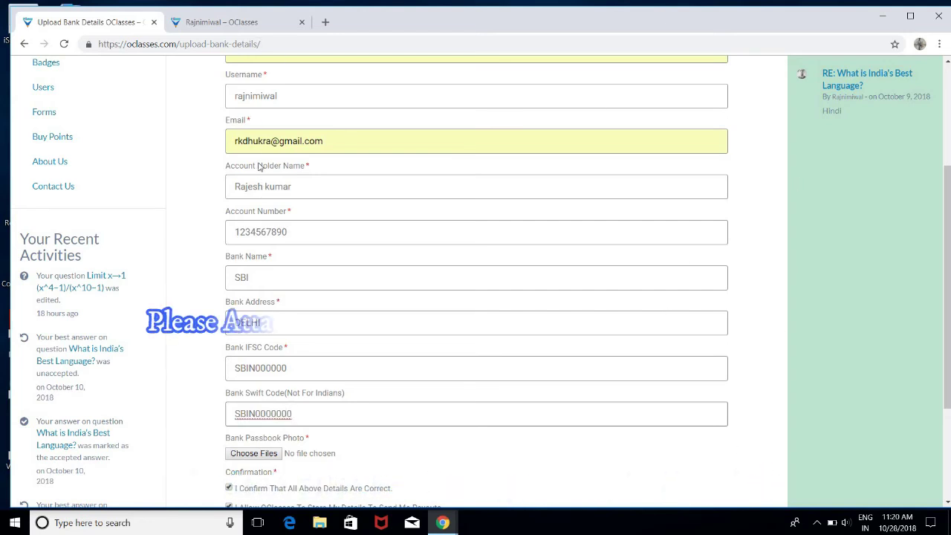
Attach attachment.jpg as the passbook photo and tick 'I Confirm That All Above Details Are Correct'
click(250, 455)
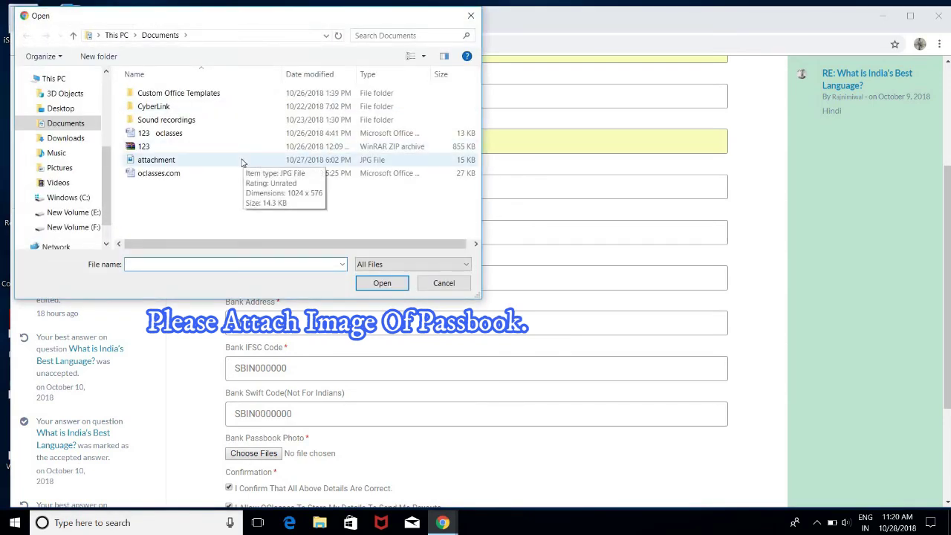
click(241, 161)
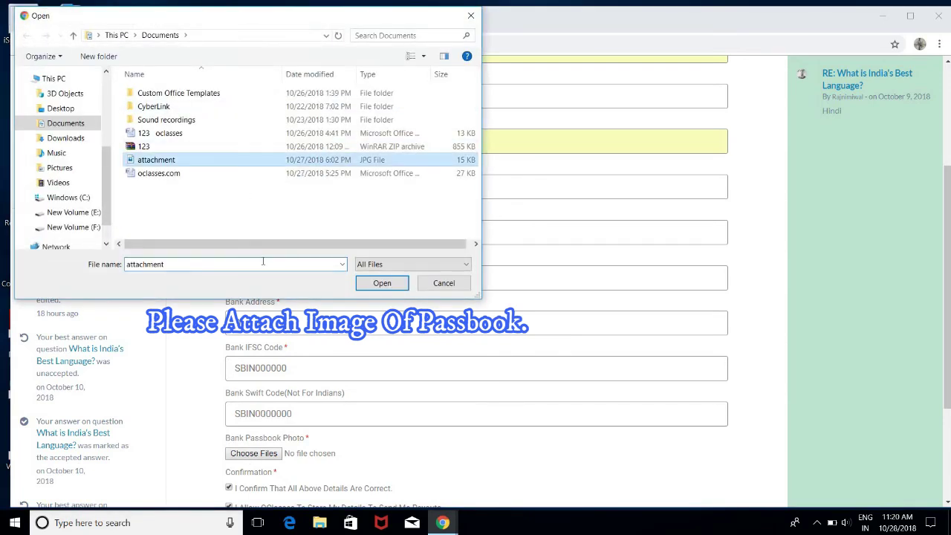
click(380, 286)
scroll(370, 334, down, 2)
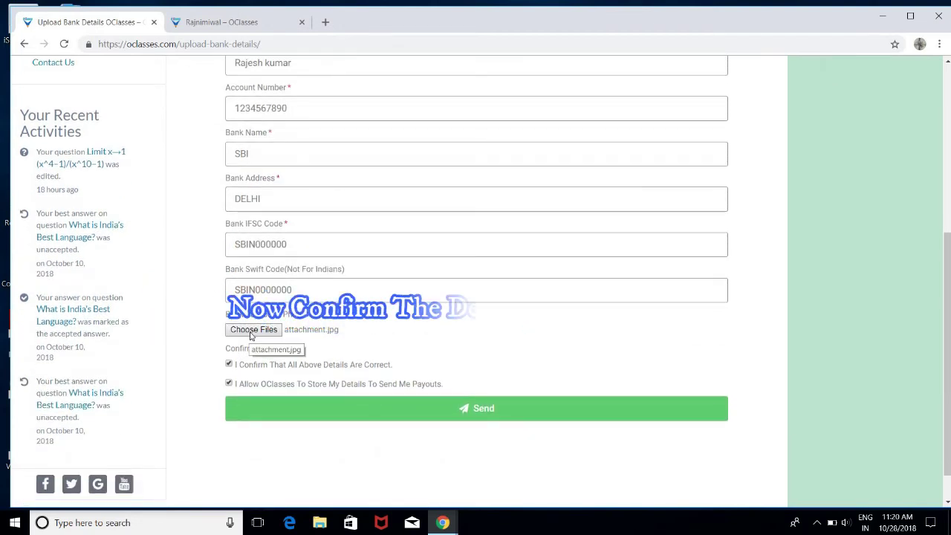
click(229, 364)
Tick 'I Allow OClasses' and send the form, getting the sent-successfully message
click(229, 384)
click(248, 405)
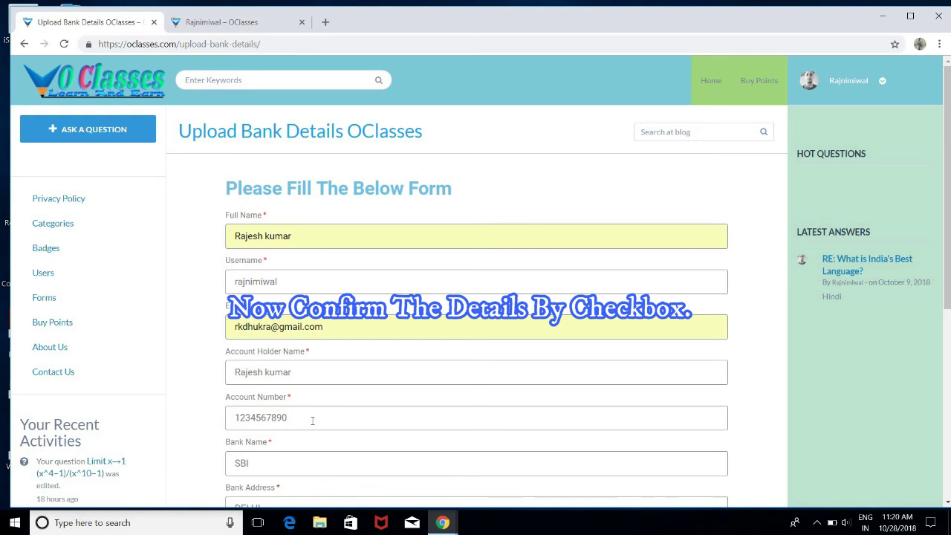
scroll(309, 435, down, 2)
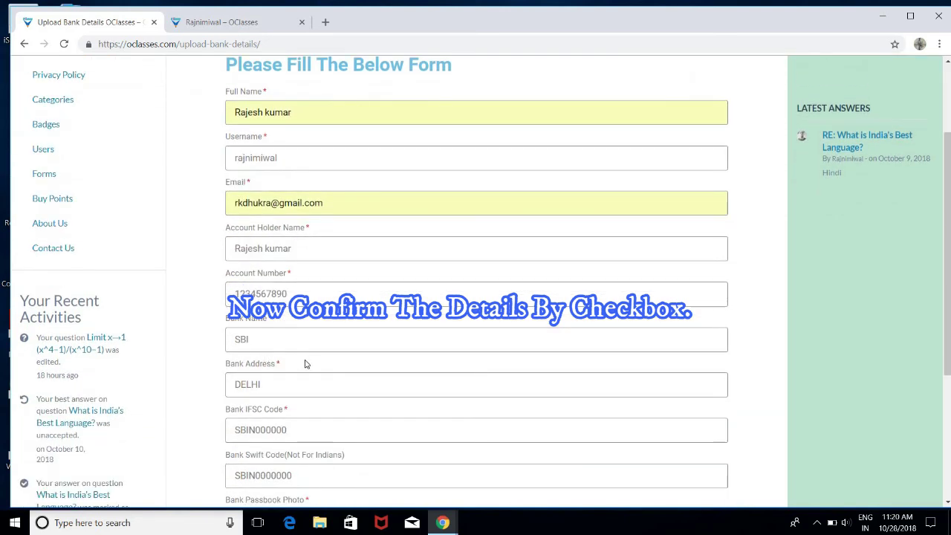
scroll(272, 430, down, 2)
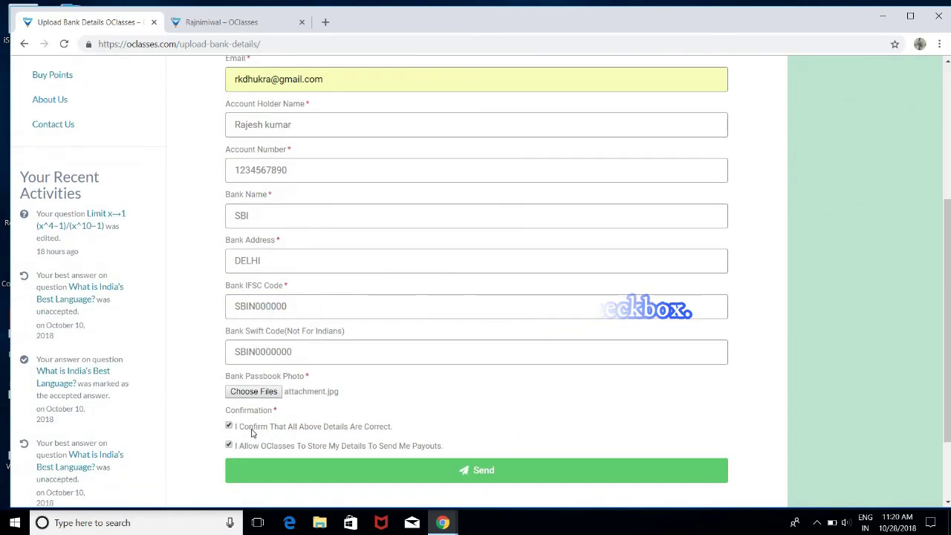
click(298, 475)
scroll(327, 442, down, 2)
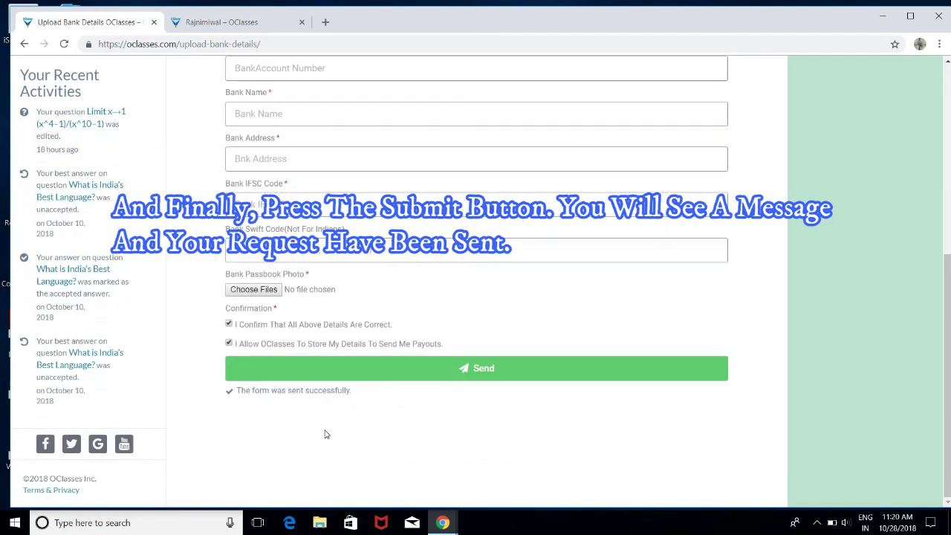